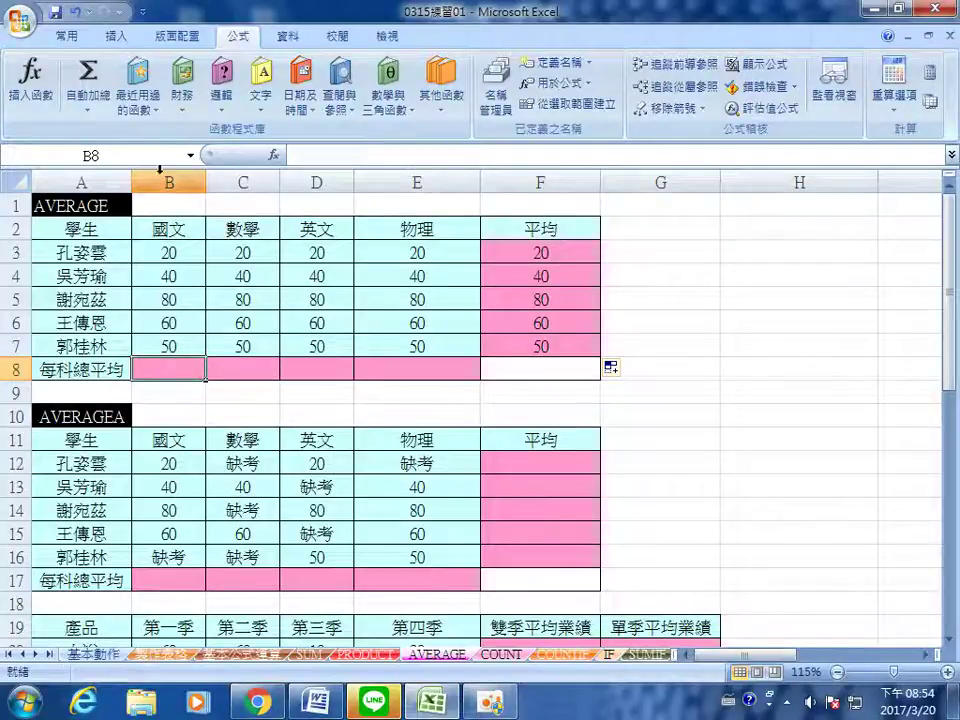
# Step: Calculate the average of B3:B7 in B8 with the AVERAGE function and fill the formula across to E8
pyautogui.click(148, 112)
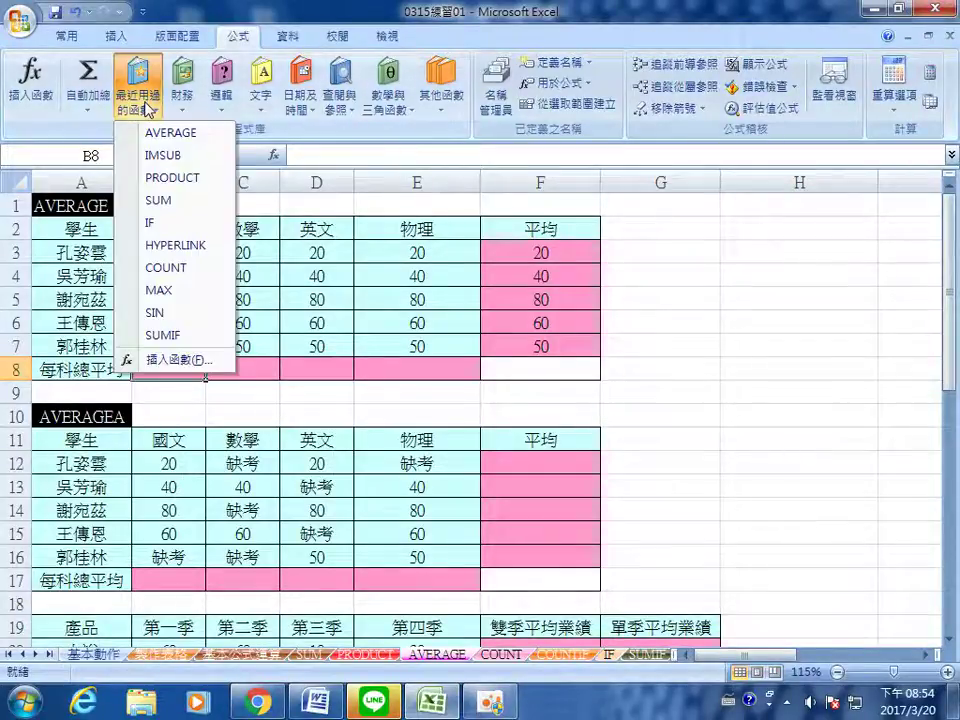
pyautogui.click(196, 133)
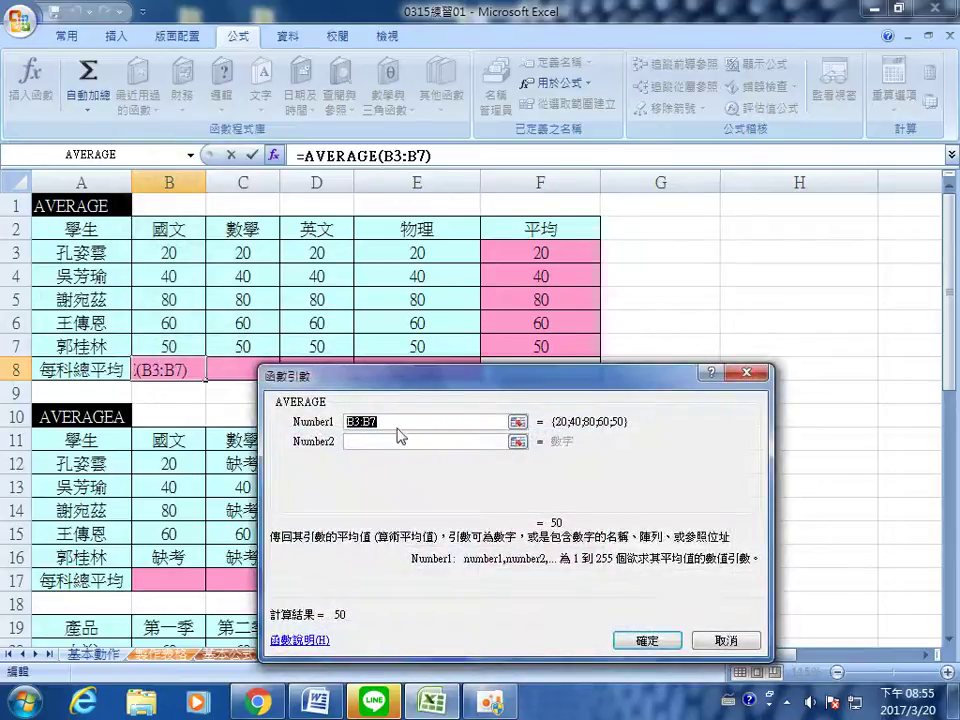
pyautogui.click(397, 423)
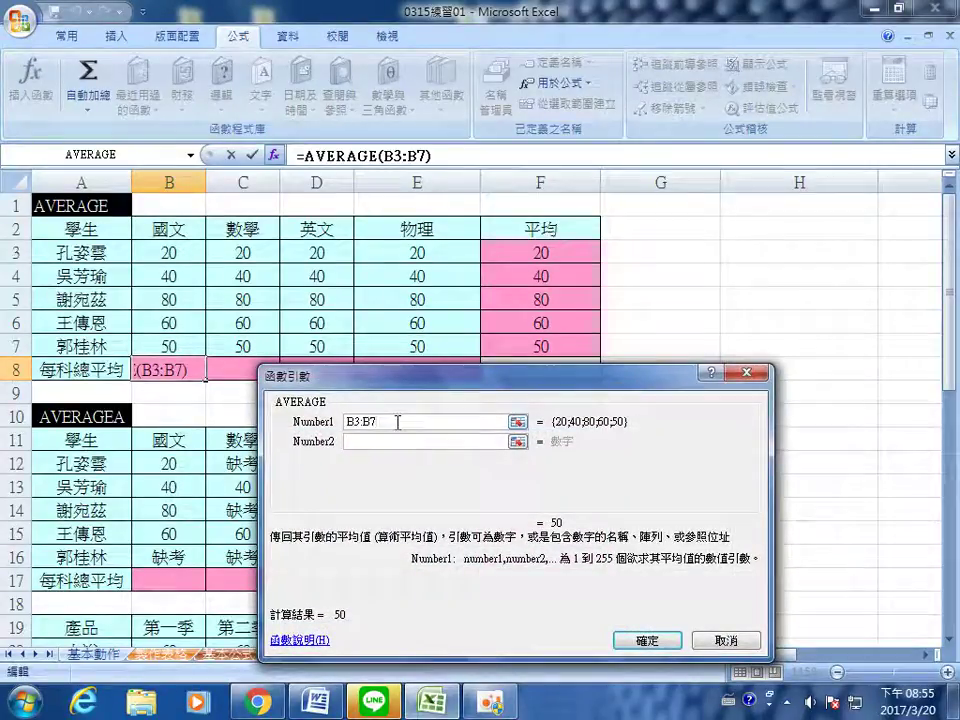
pyautogui.click(647, 640)
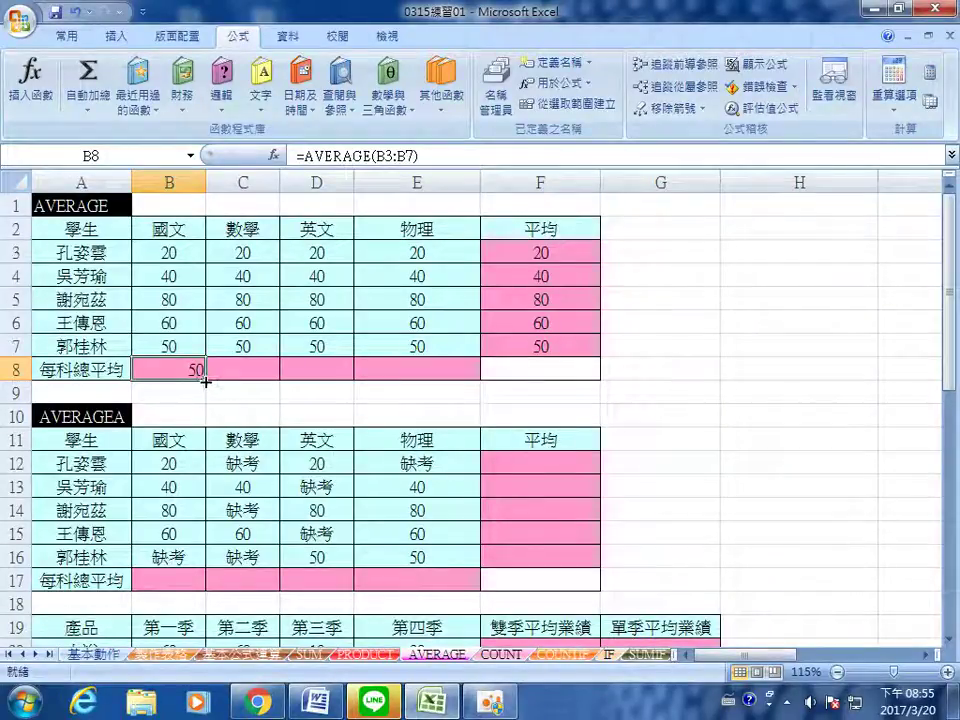
pyautogui.moveTo(216, 380); pyautogui.dragTo(466, 385)
pyautogui.click(512, 371)
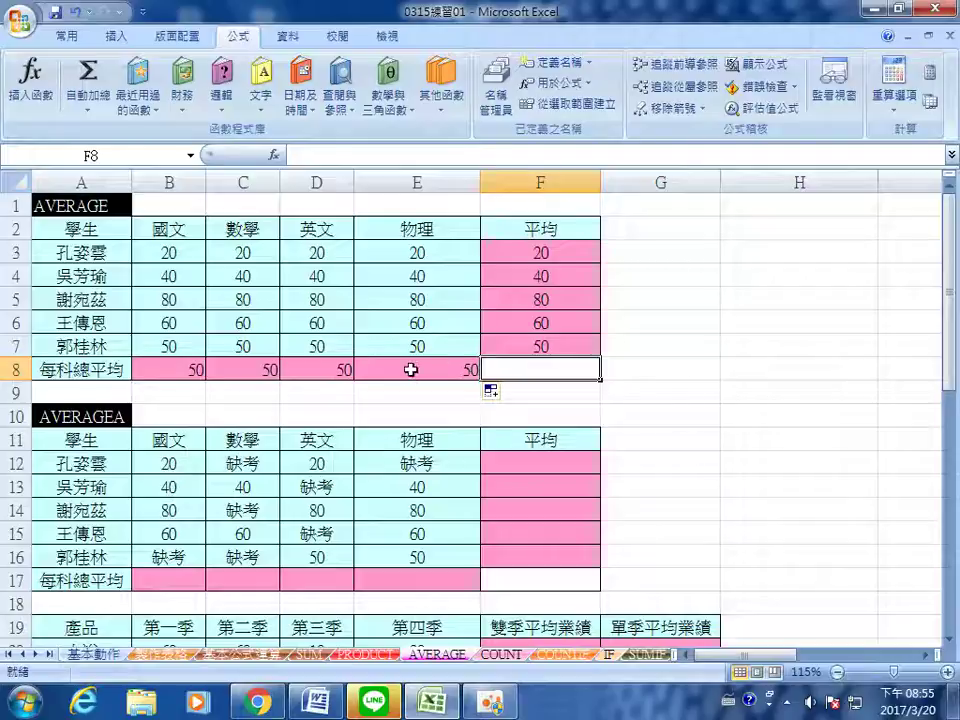
# Step: Center the physics (物理) subject average in E8 horizontally
pyautogui.click(411, 368)
pyautogui.click(66, 35)
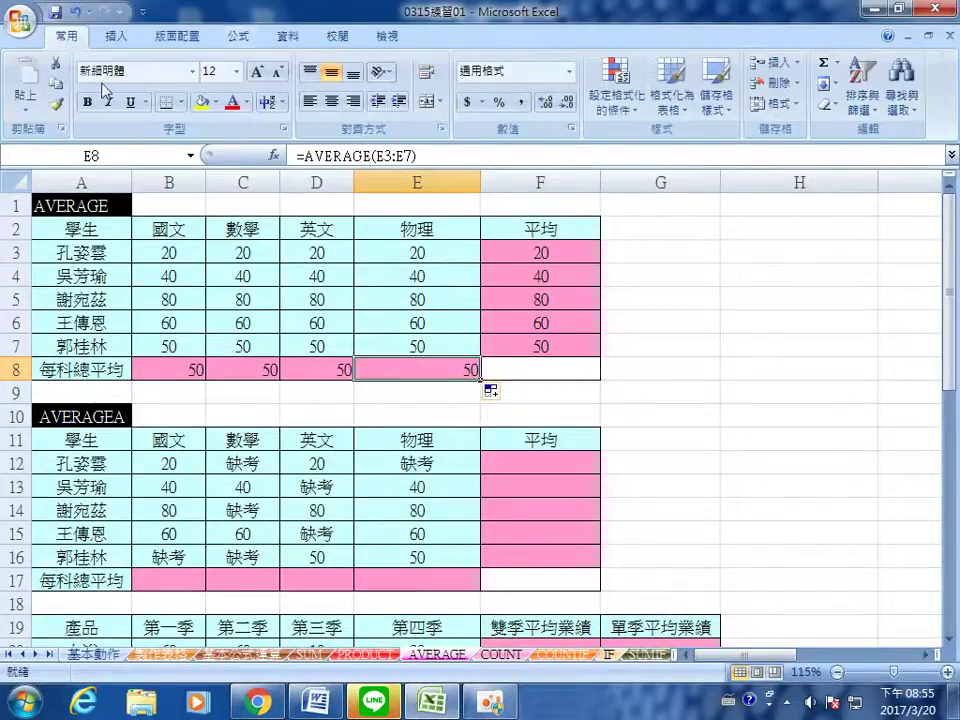
pyautogui.click(332, 102)
pyautogui.click(534, 370)
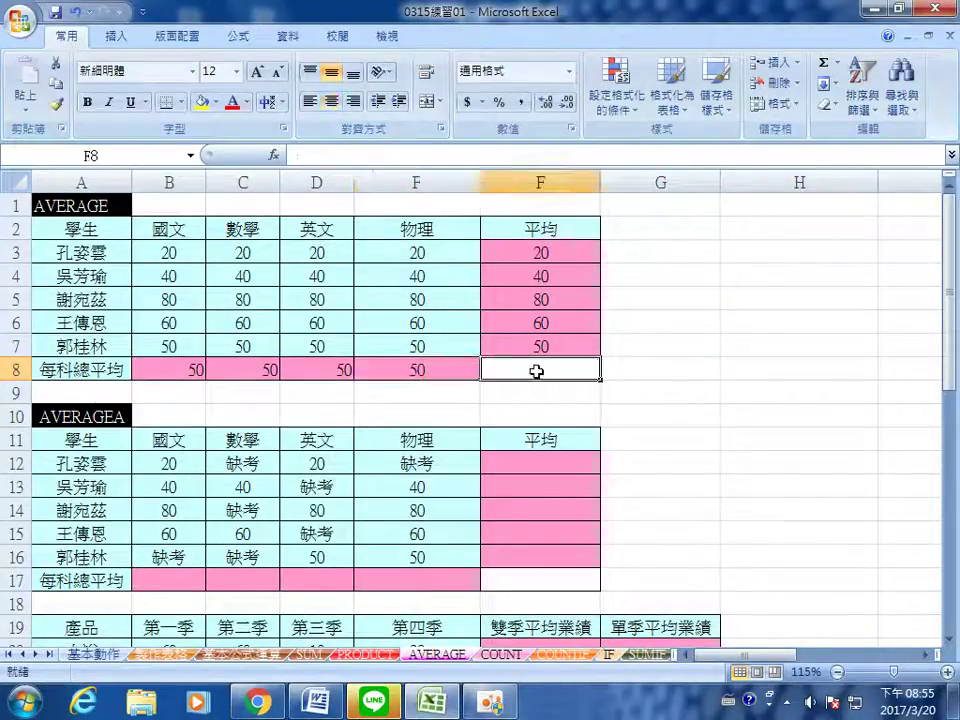
# Step: Read the description of AVERAGEA among the statistical functions, and select F12, the first average cell of the AVERAGEA table
pyautogui.scroll(-1, 640, 430)
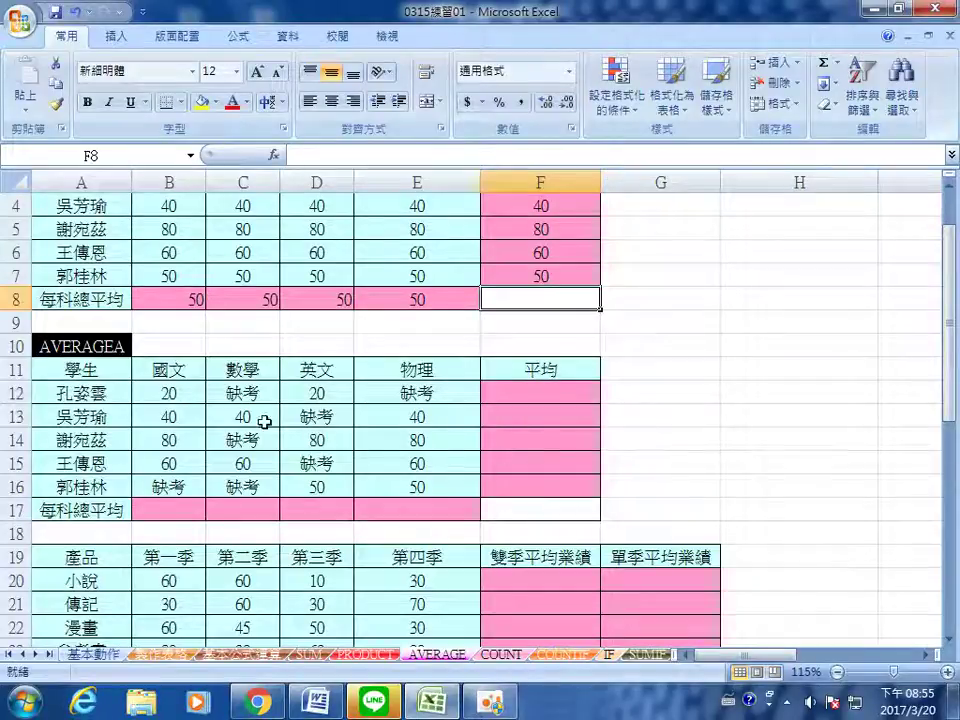
pyautogui.click(105, 349)
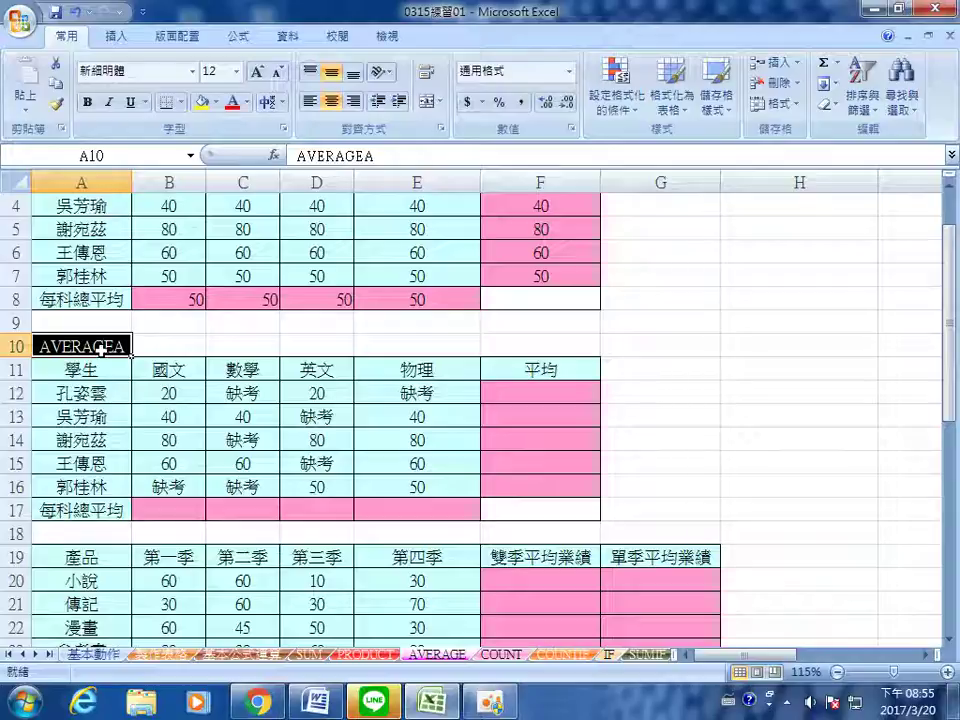
pyautogui.click(235, 38)
pyautogui.click(440, 100)
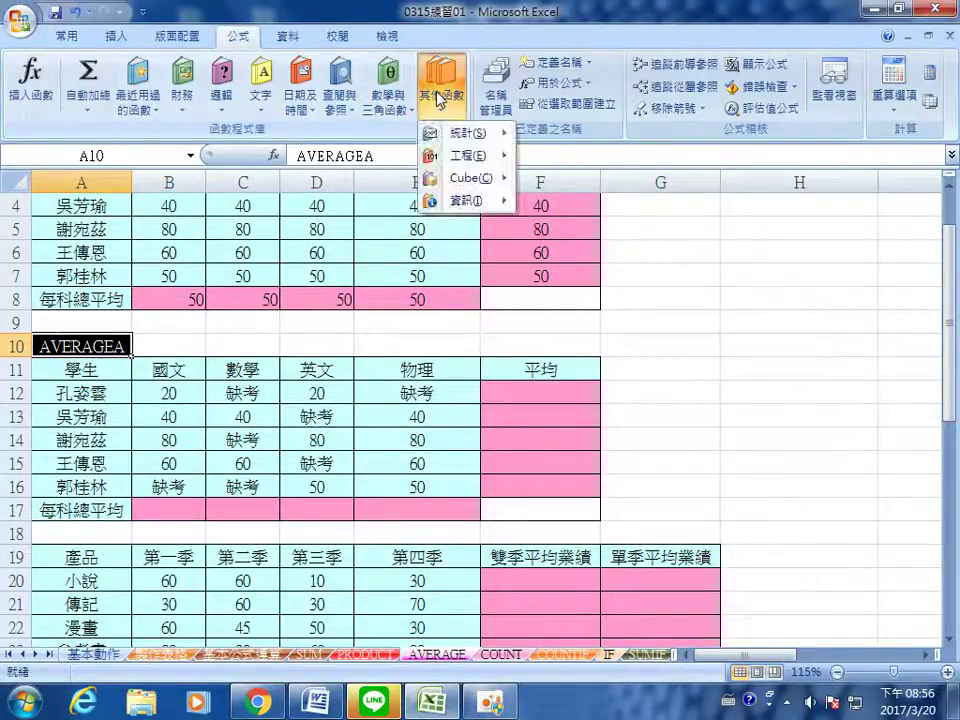
pyautogui.moveTo(458, 133)
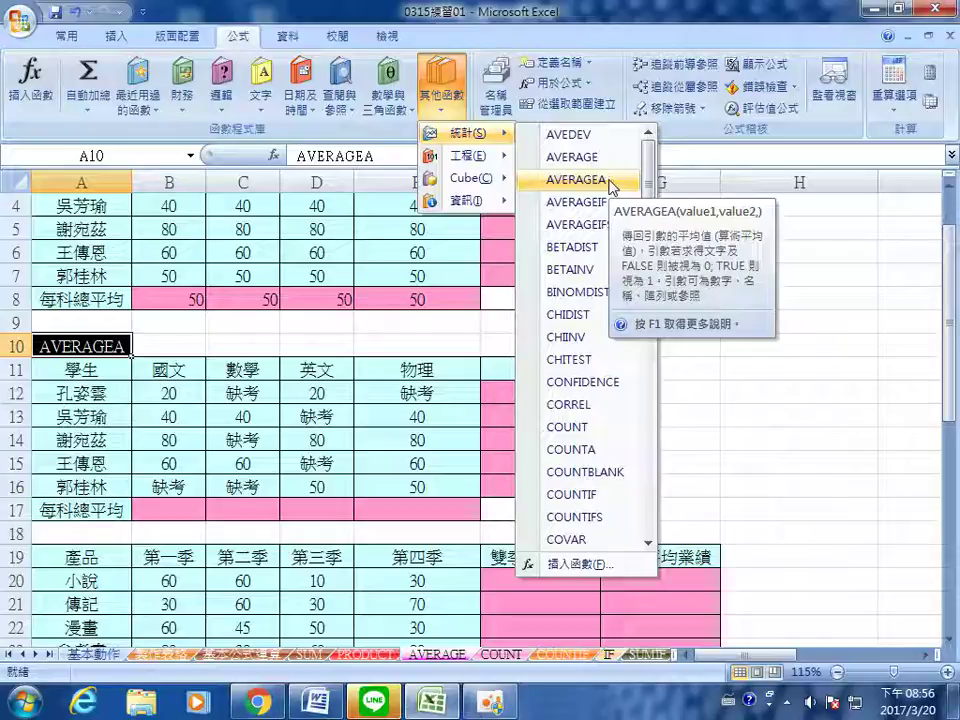
pyautogui.click(499, 394)
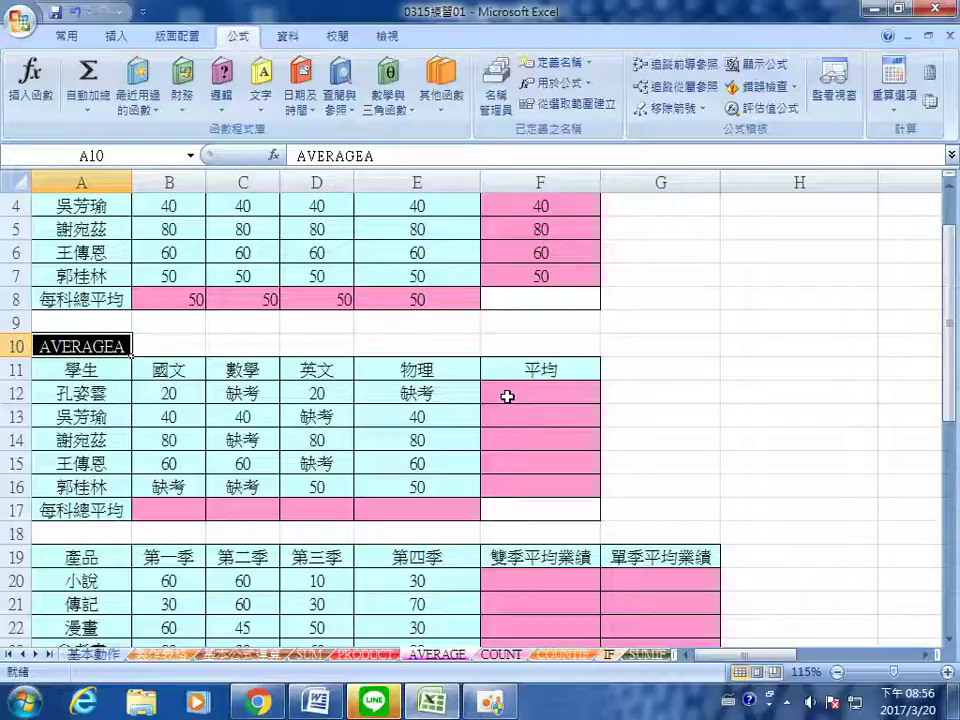
pyautogui.click(508, 397)
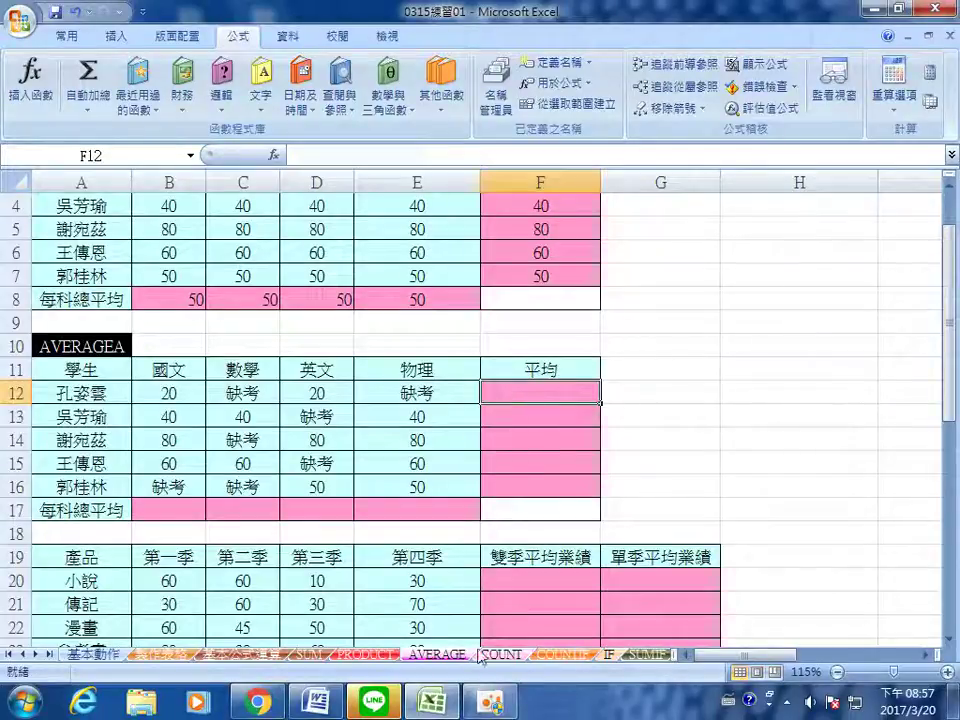
pyautogui.click(490, 706)
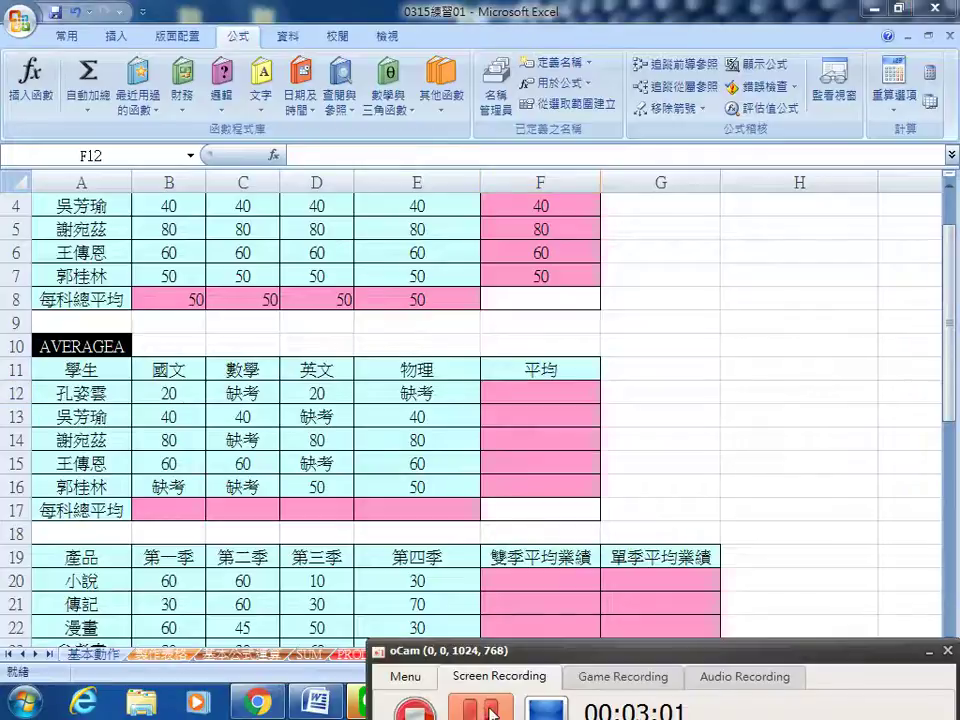
pyautogui.click(928, 651)
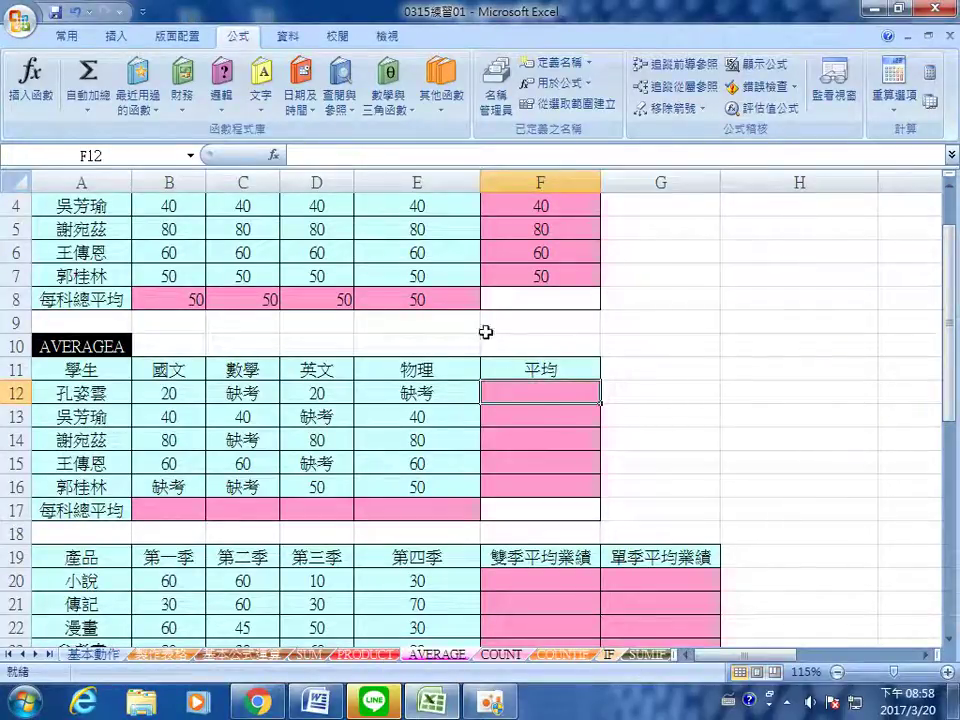
# Step: Calculate the average of B12:E12 in F12 with the AVERAGEA function and fill the formula down to F16
pyautogui.click(451, 112)
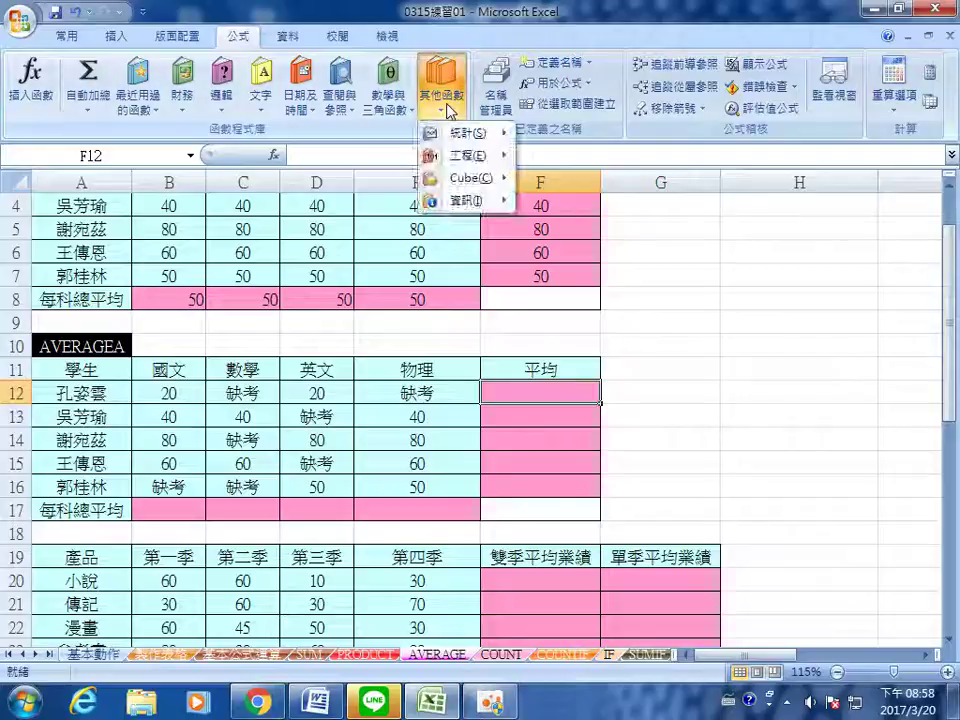
pyautogui.moveTo(468, 134)
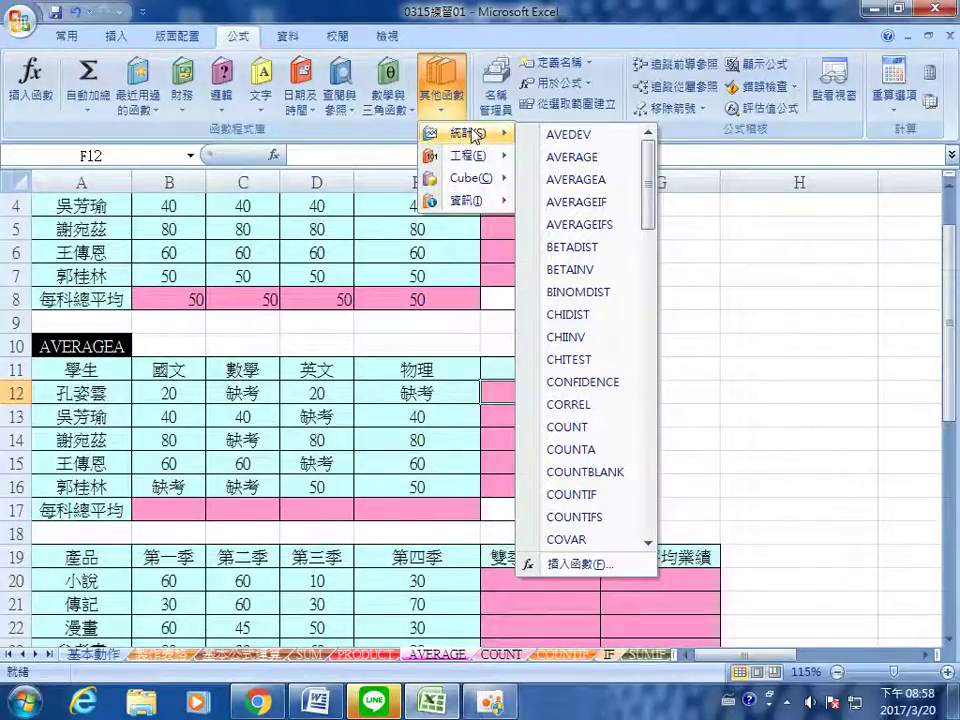
pyautogui.click(612, 185)
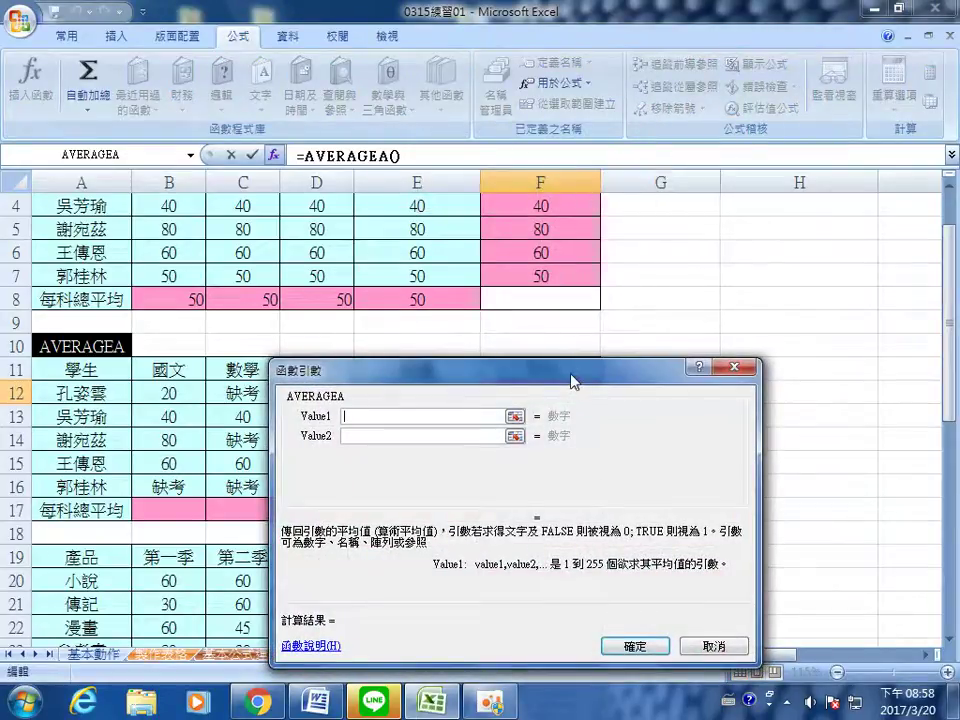
pyautogui.moveTo(570, 376); pyautogui.dragTo(558, 512)
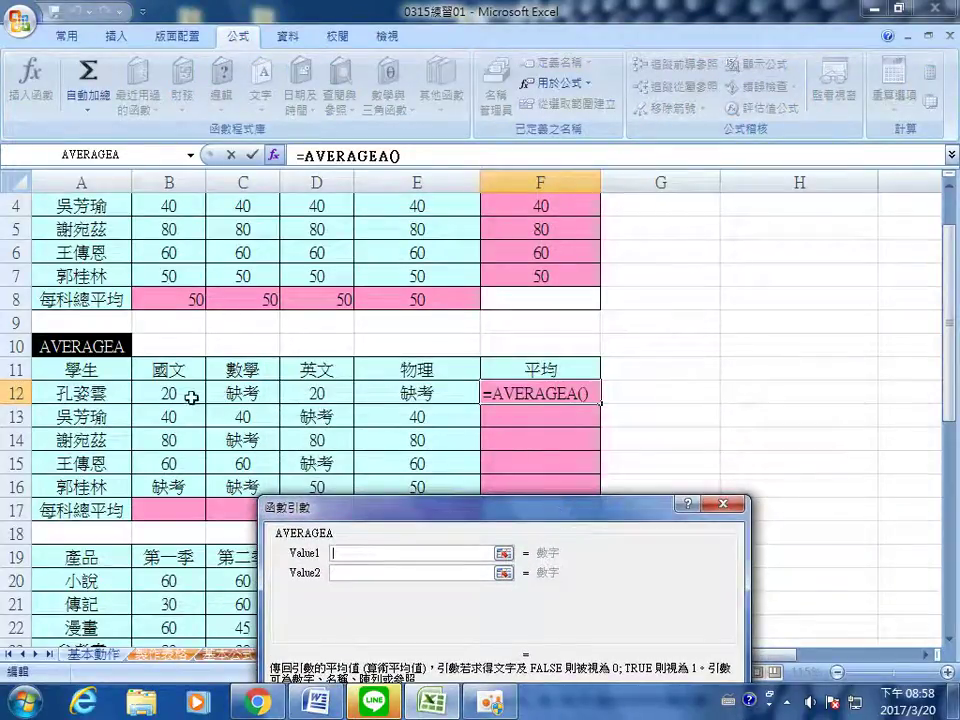
pyautogui.moveTo(191, 396); pyautogui.dragTo(399, 395)
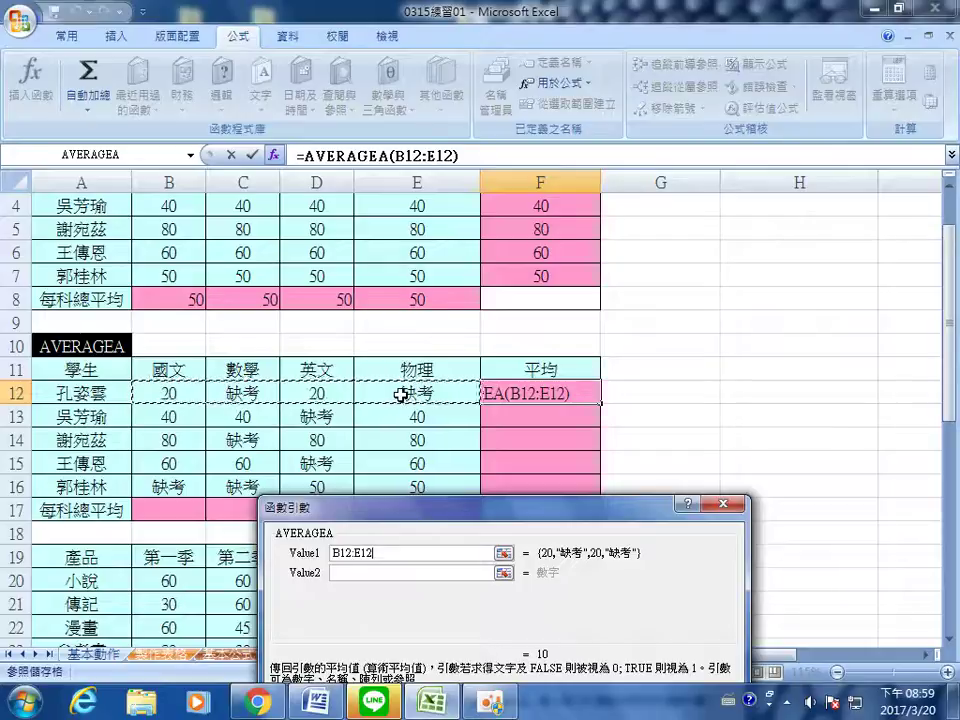
pyautogui.moveTo(455, 517); pyautogui.dragTo(630, 74)
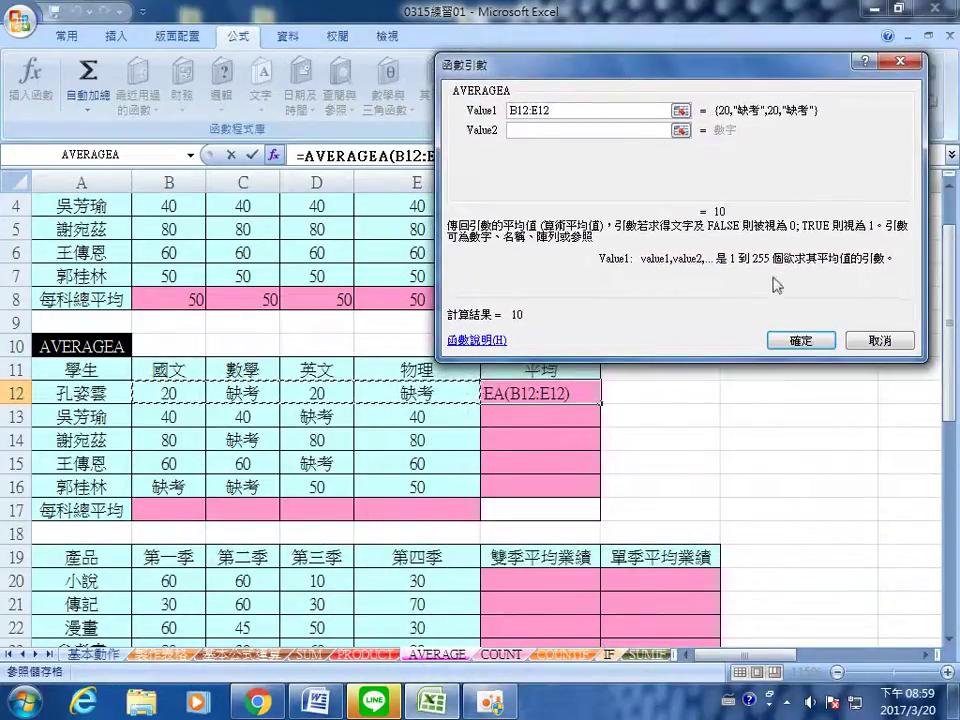
pyautogui.click(800, 340)
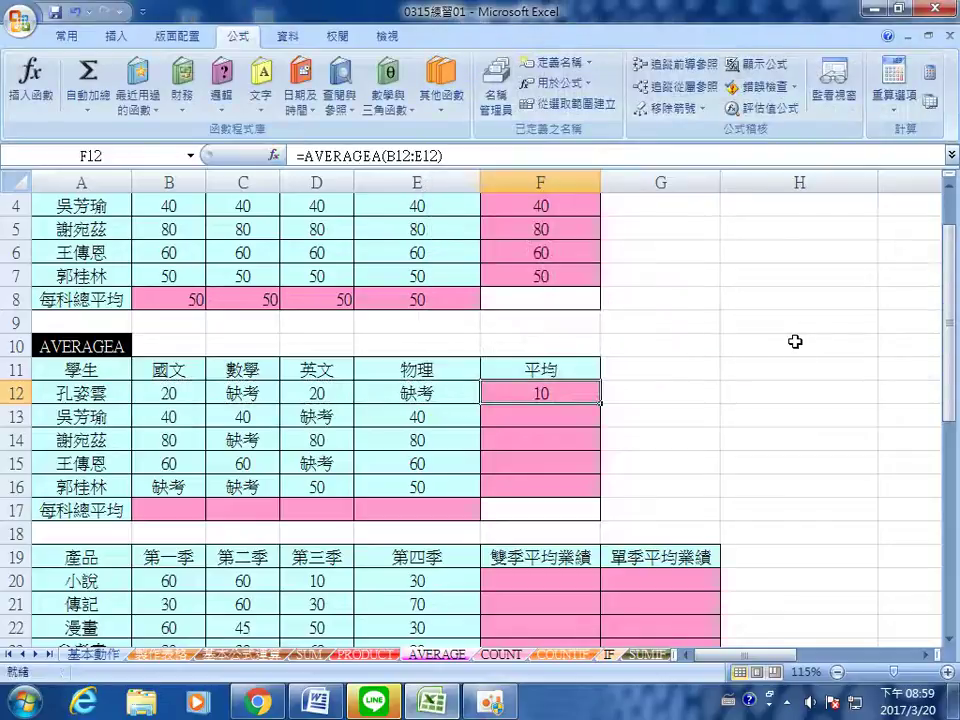
pyautogui.doubleClick(601, 404)
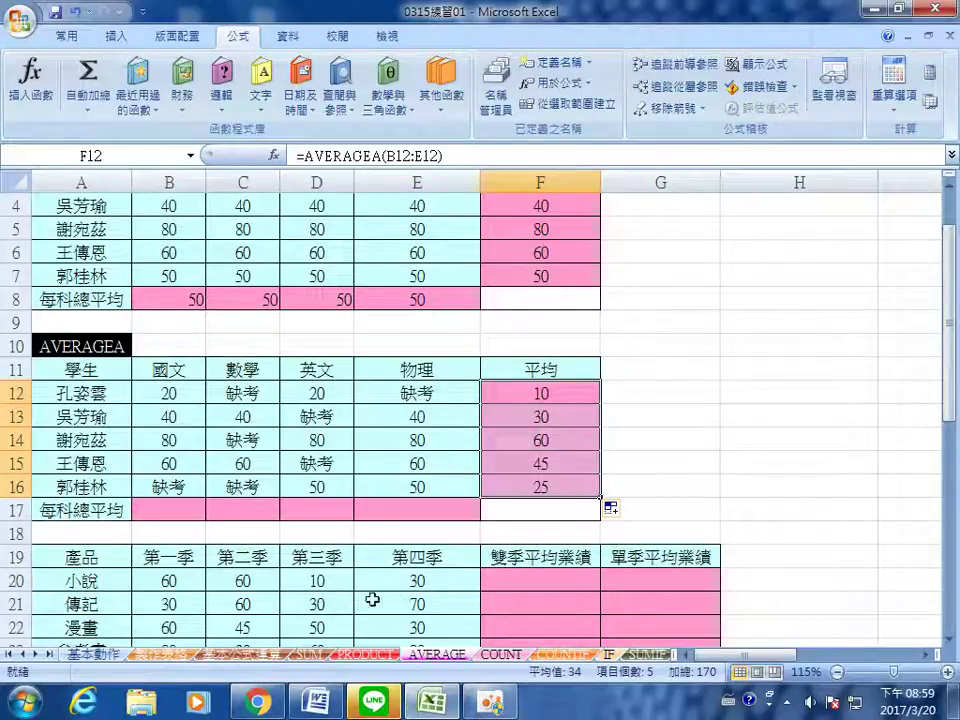
# Step: Calculate the average of B12:B16 in B17 with the AVERAGEA function and fill the formula across to E17
pyautogui.click(176, 512)
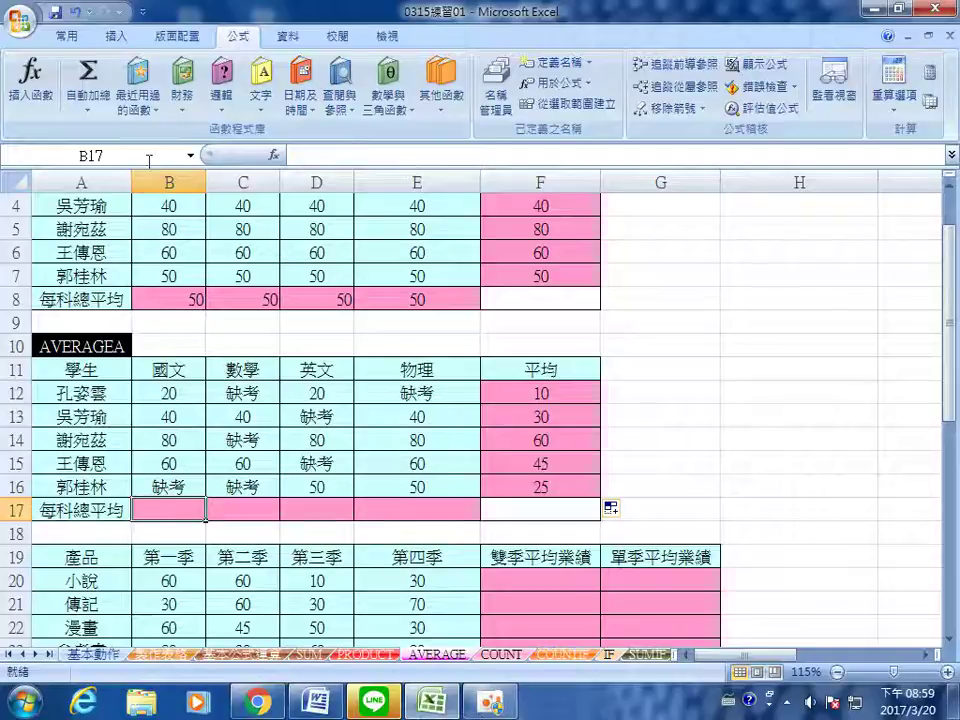
pyautogui.click(142, 108)
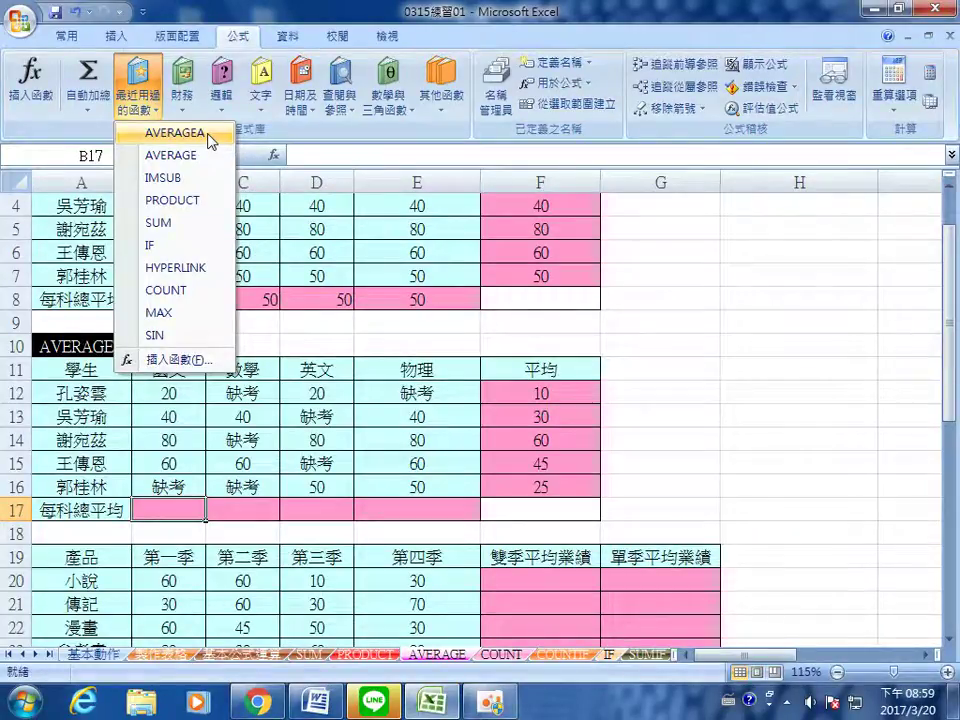
pyautogui.click(175, 133)
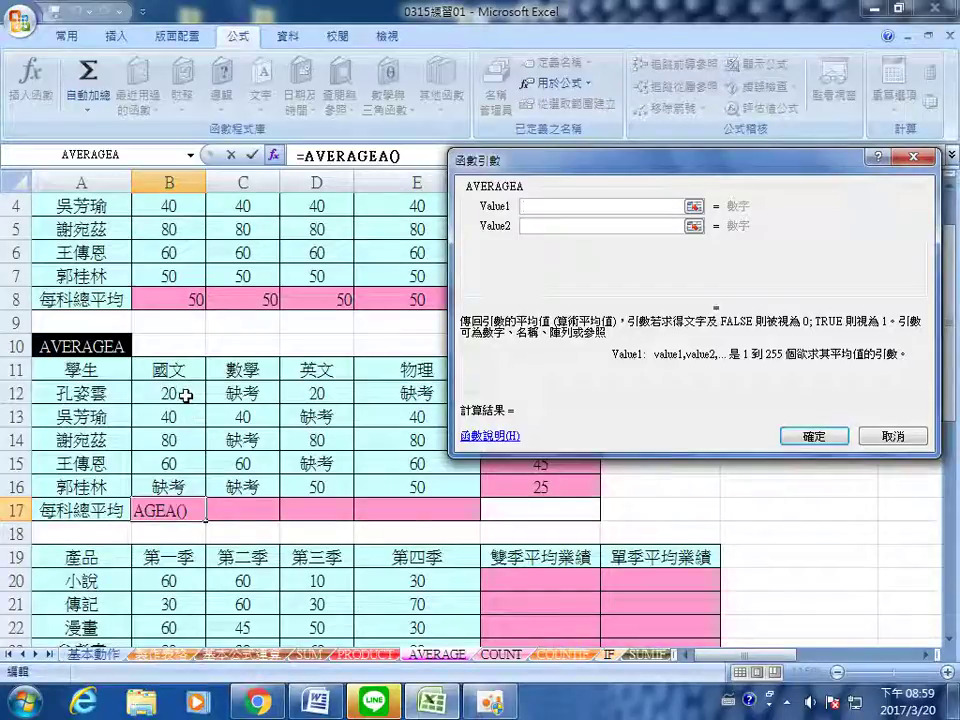
pyautogui.moveTo(185, 393); pyautogui.dragTo(186, 482)
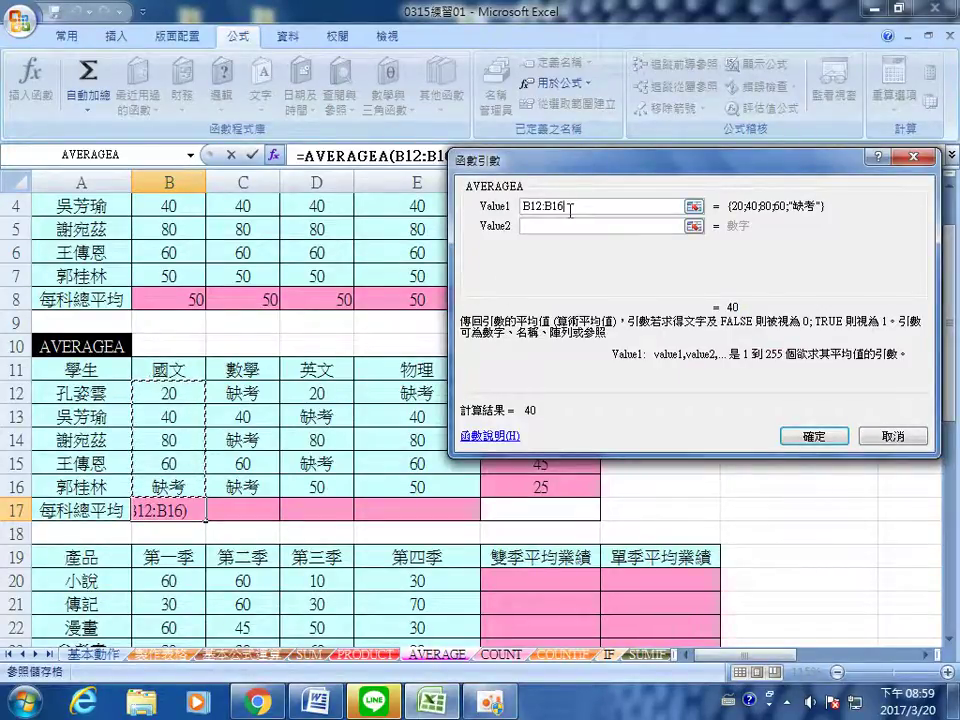
pyautogui.click(812, 436)
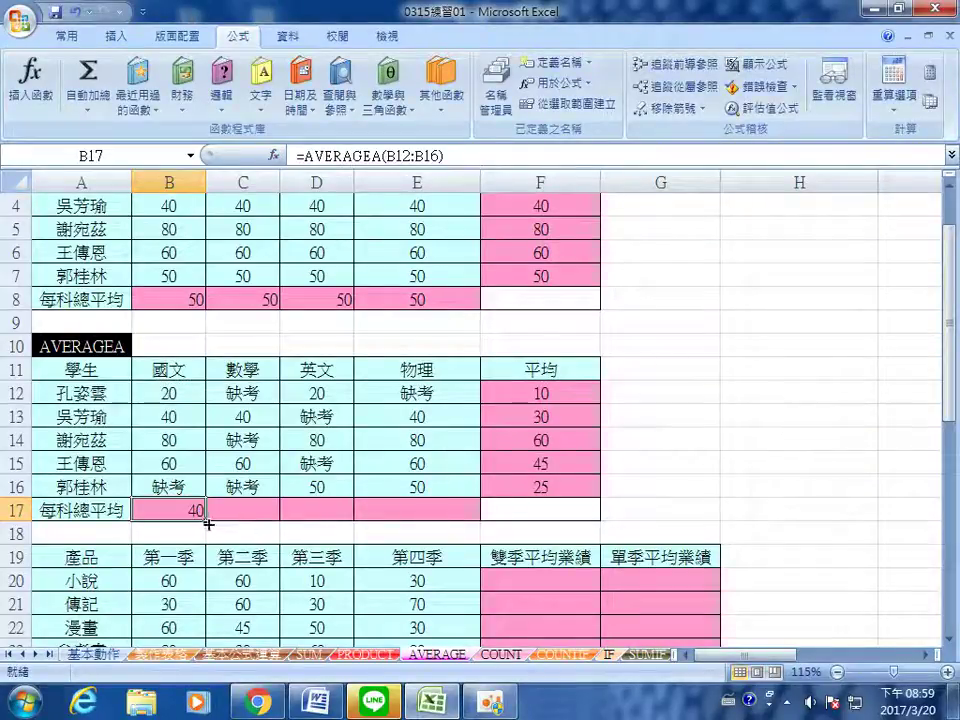
pyautogui.moveTo(205, 521); pyautogui.dragTo(476, 521)
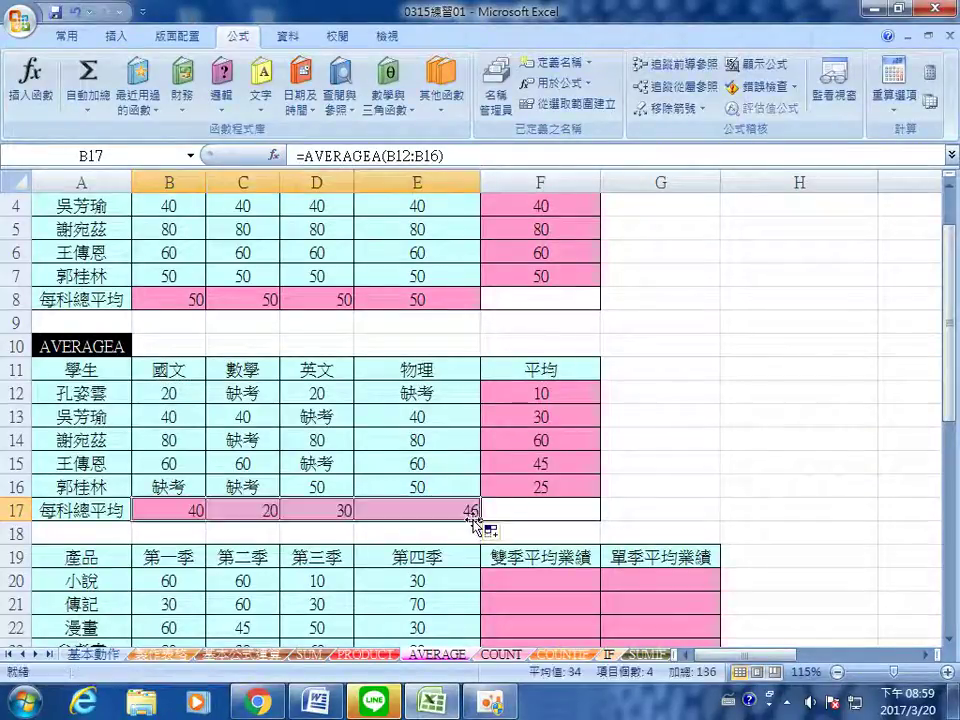
pyautogui.click(466, 512)
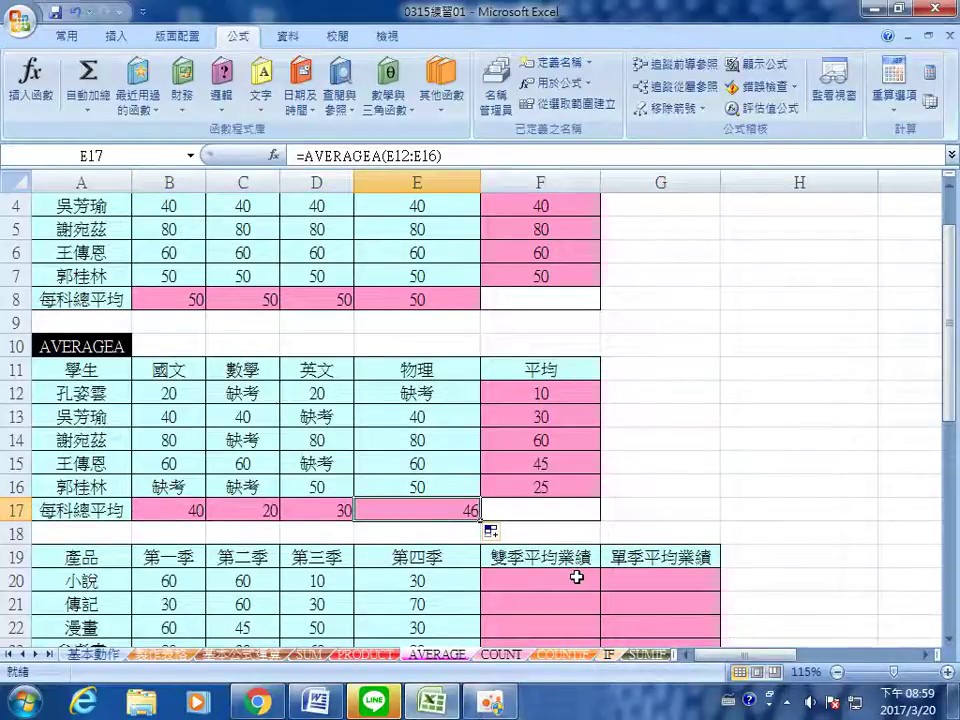
# Step: Calculate the average of C20 and E20 in F20 with the AVERAGE function and fill the formula down to F23
pyautogui.scroll(-2, 577, 577)
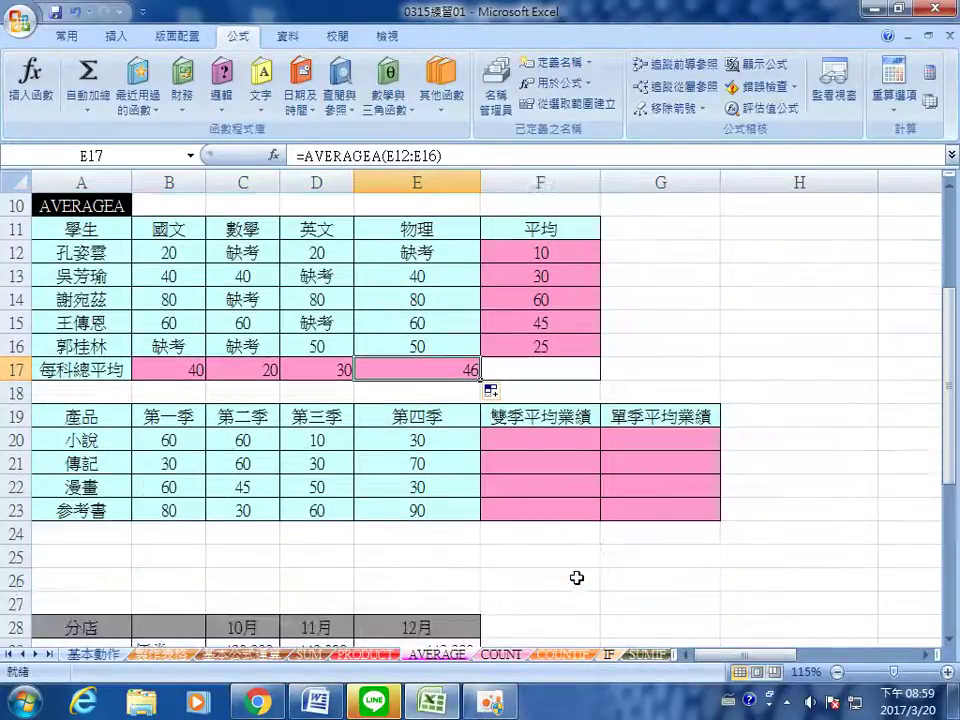
pyautogui.click(559, 438)
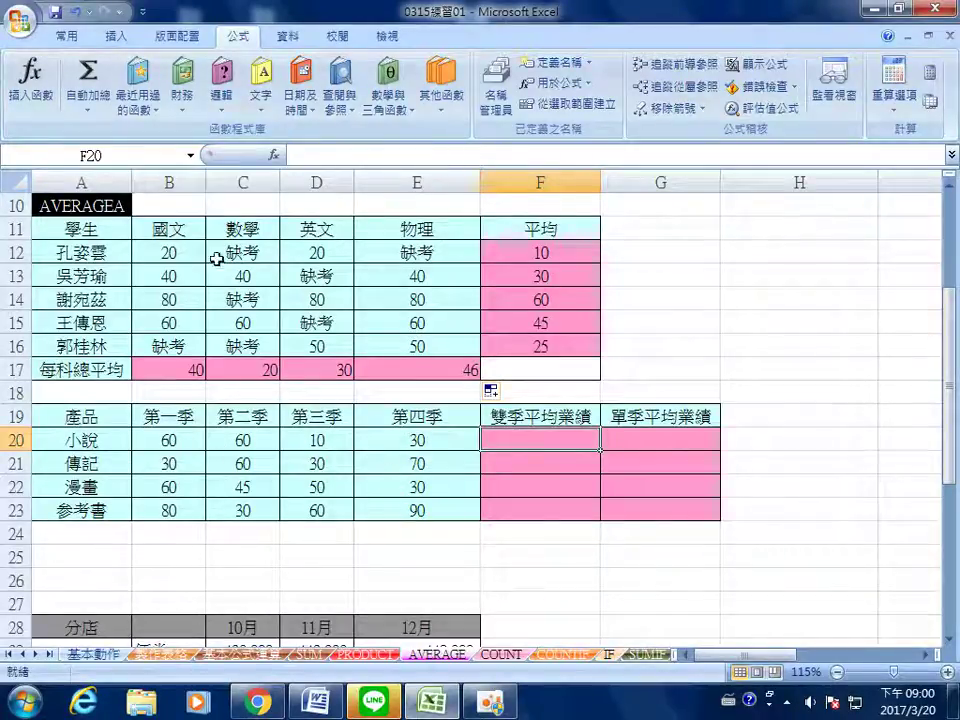
pyautogui.click(145, 110)
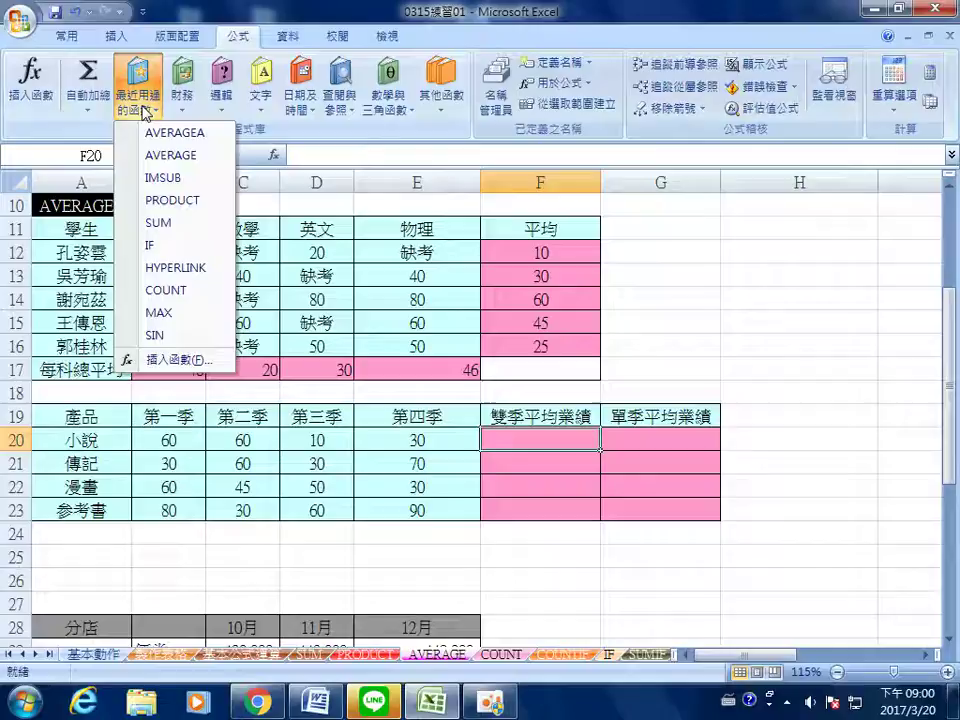
pyautogui.click(212, 158)
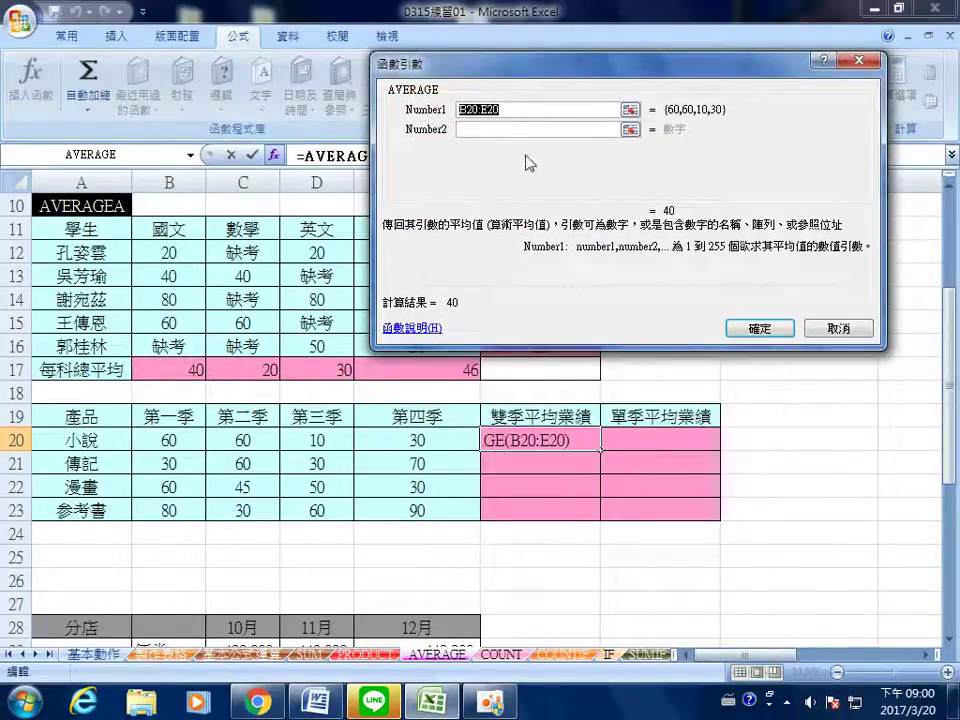
pyautogui.click(252, 436)
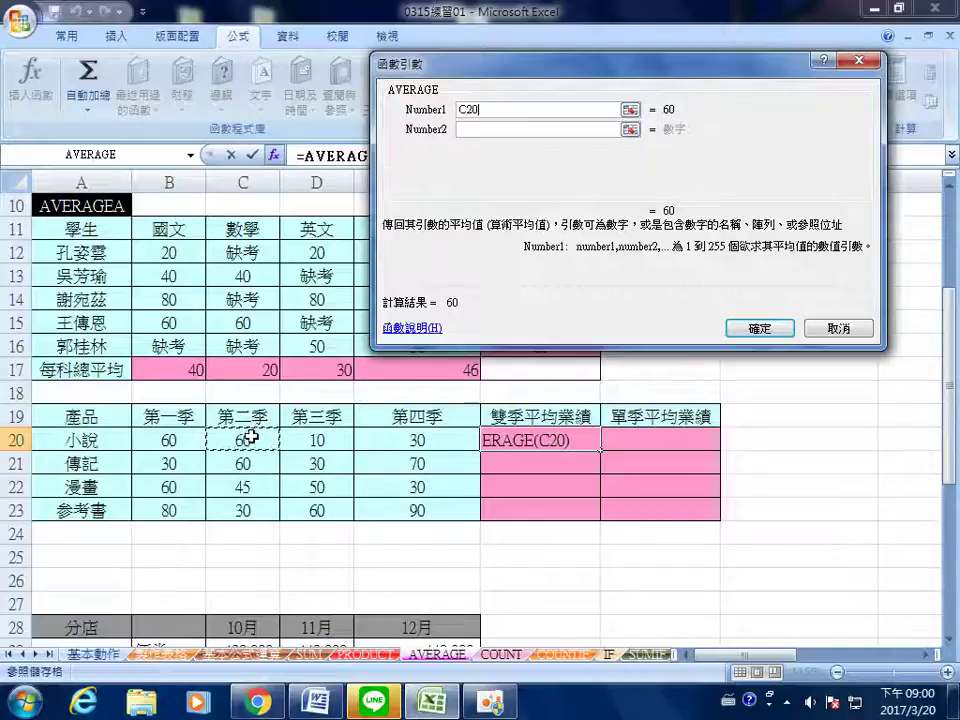
pyautogui.click(480, 129)
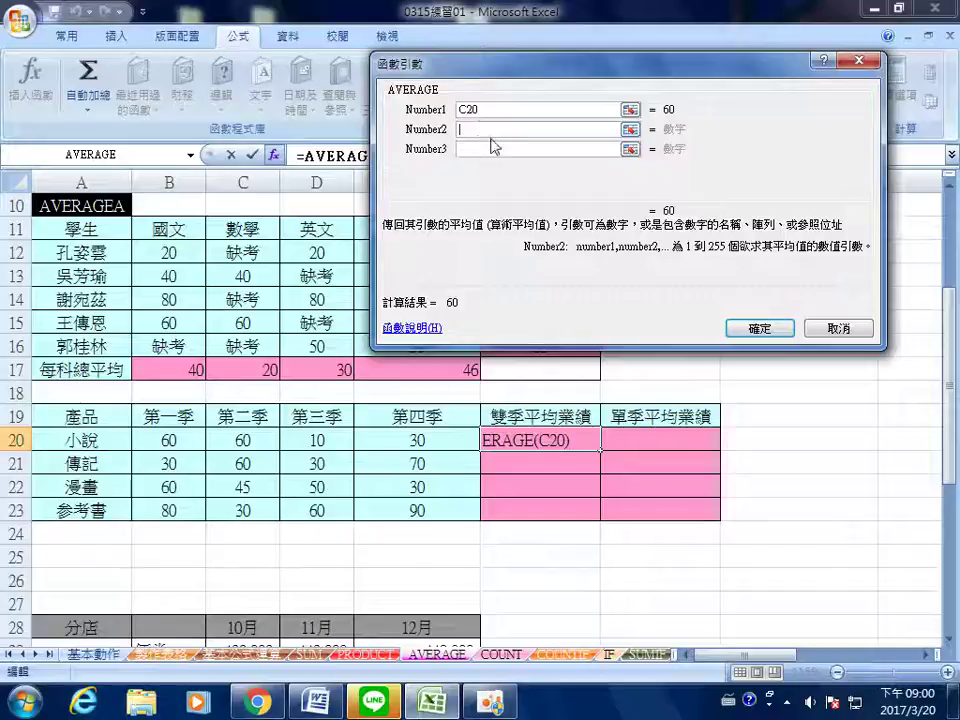
pyautogui.click(443, 438)
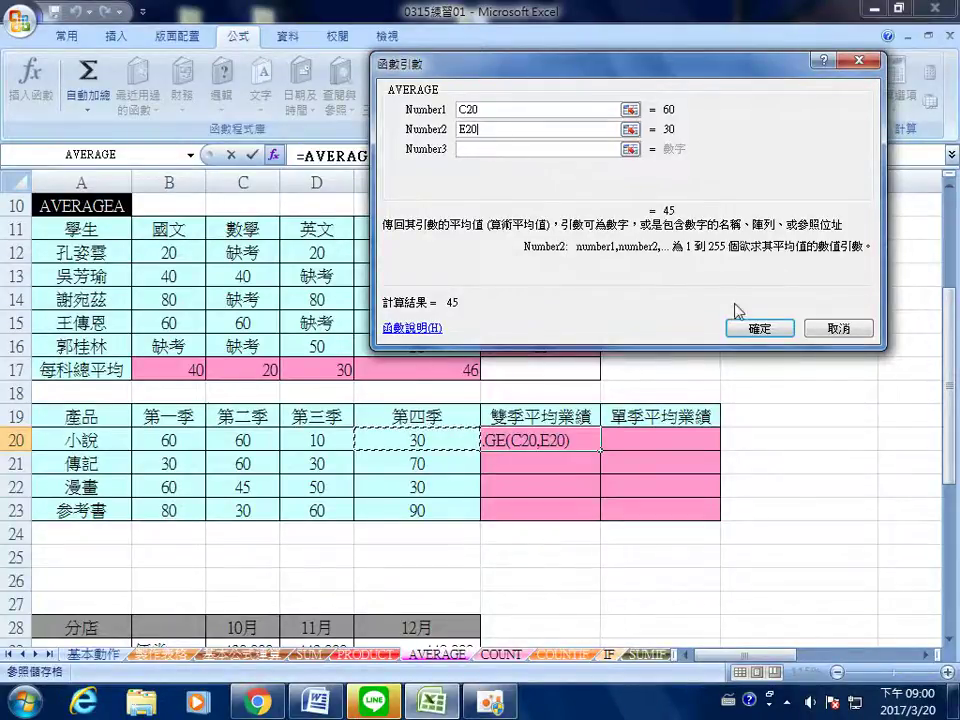
pyautogui.click(756, 327)
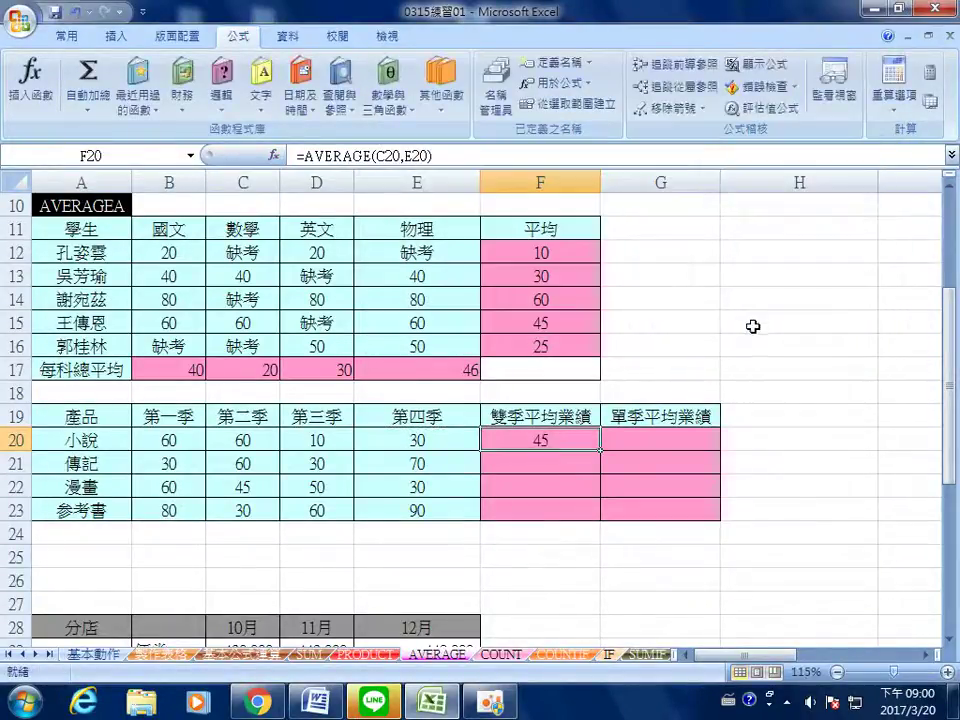
pyautogui.doubleClick(600, 452)
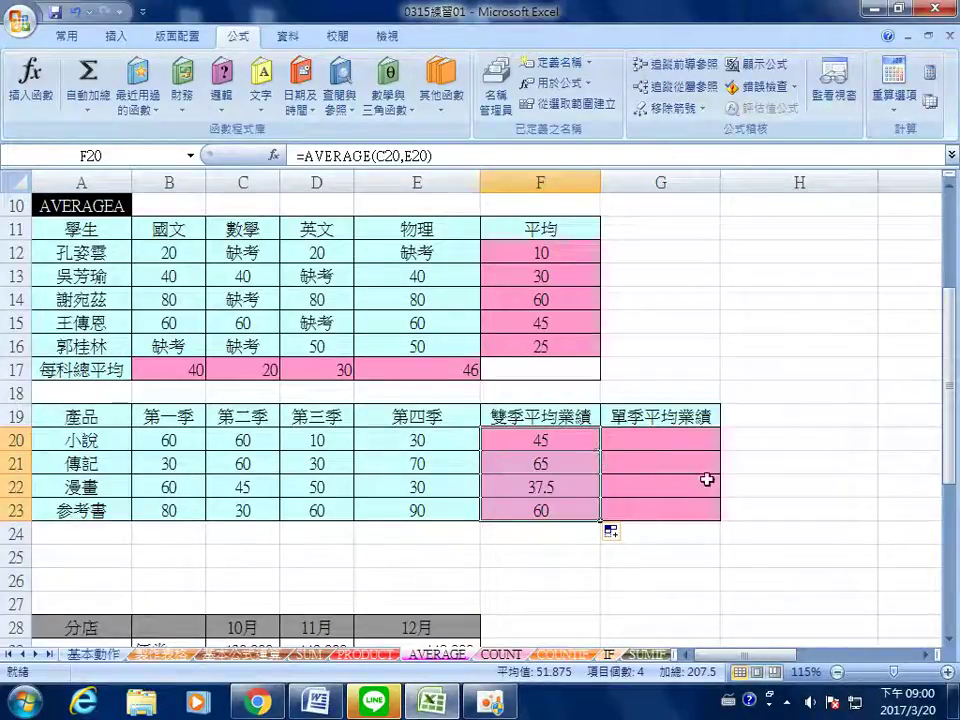
# Step: Review the even-quarter average formula in F20, and select G20, the first cell of the 單季平均業績 column
pyautogui.click(685, 440)
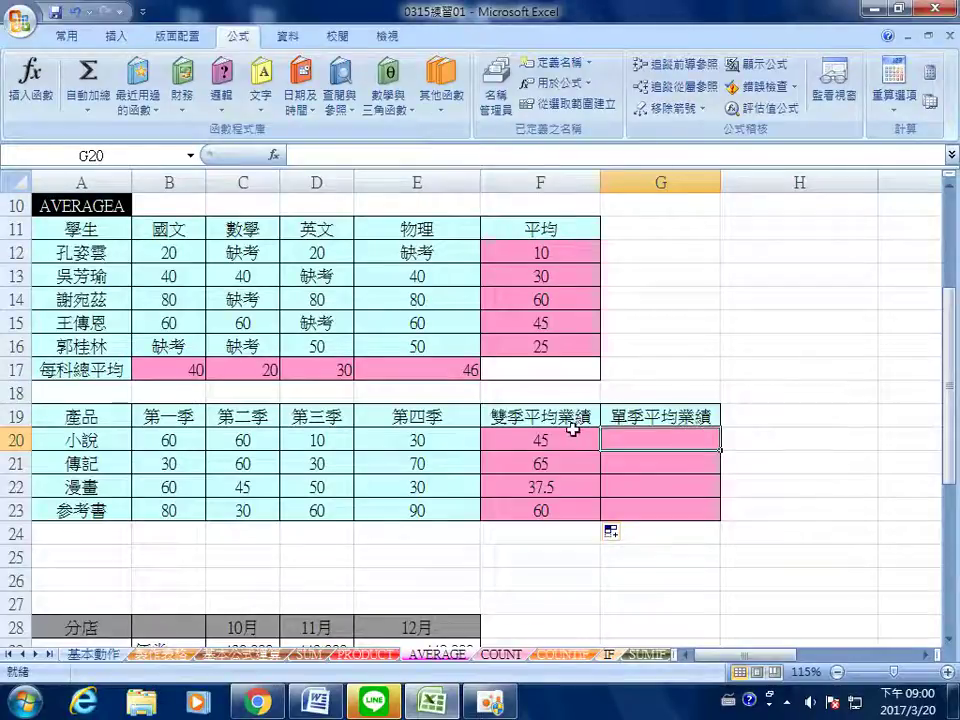
pyautogui.click(543, 438)
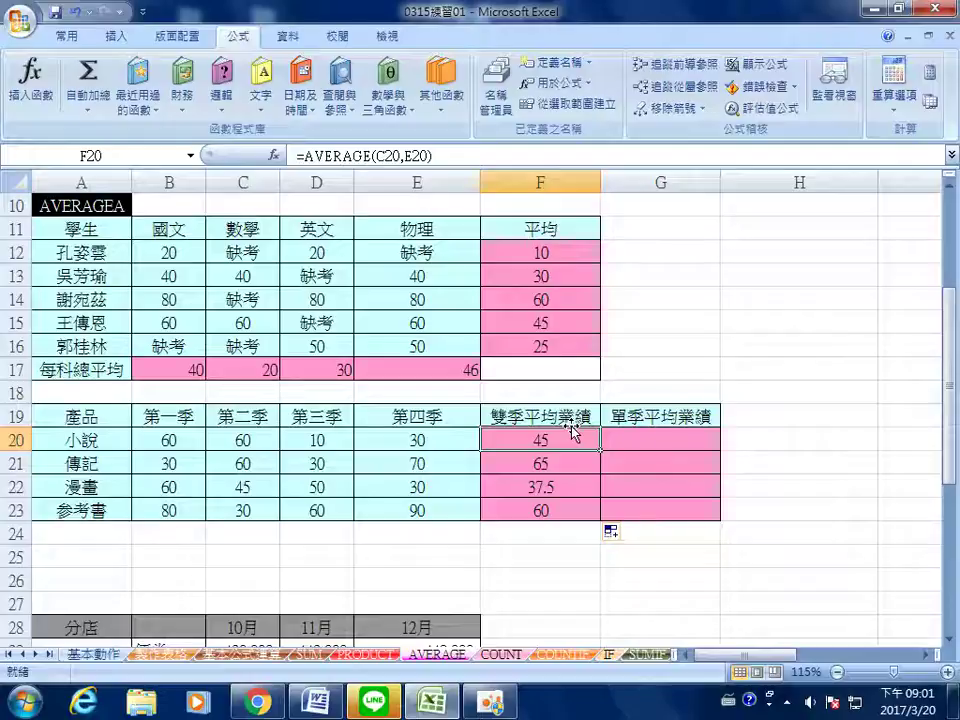
pyautogui.click(675, 440)
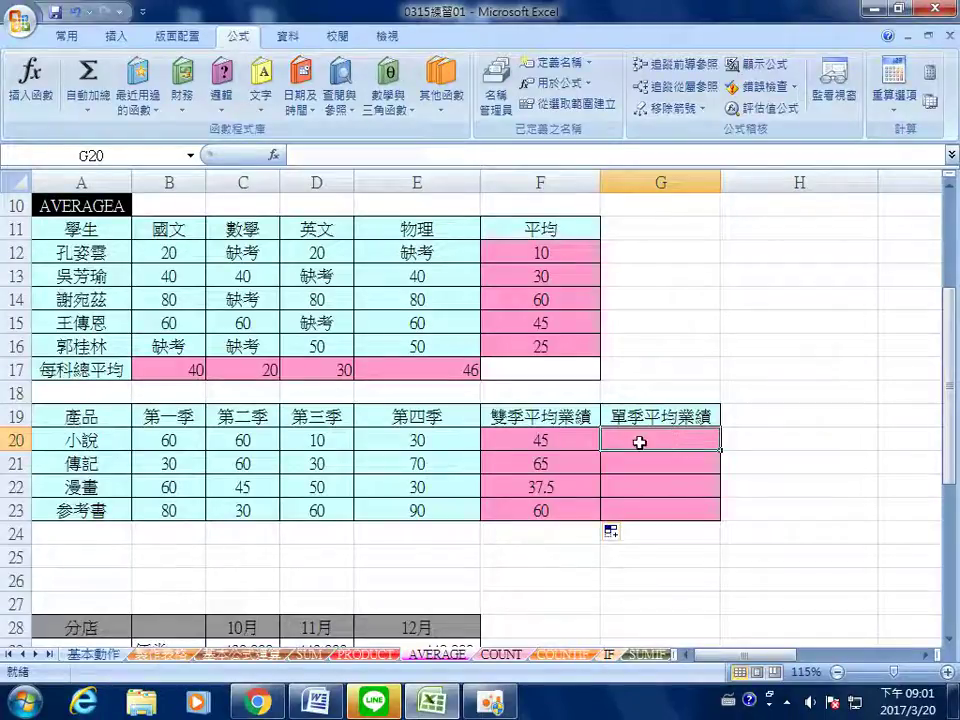
pyautogui.click(490, 703)
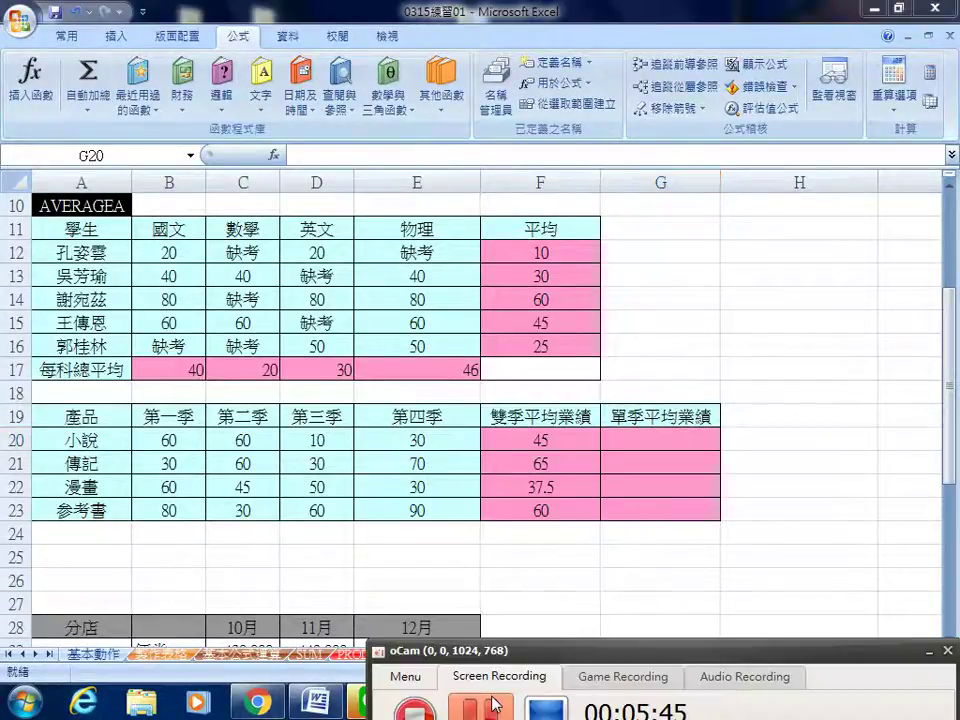